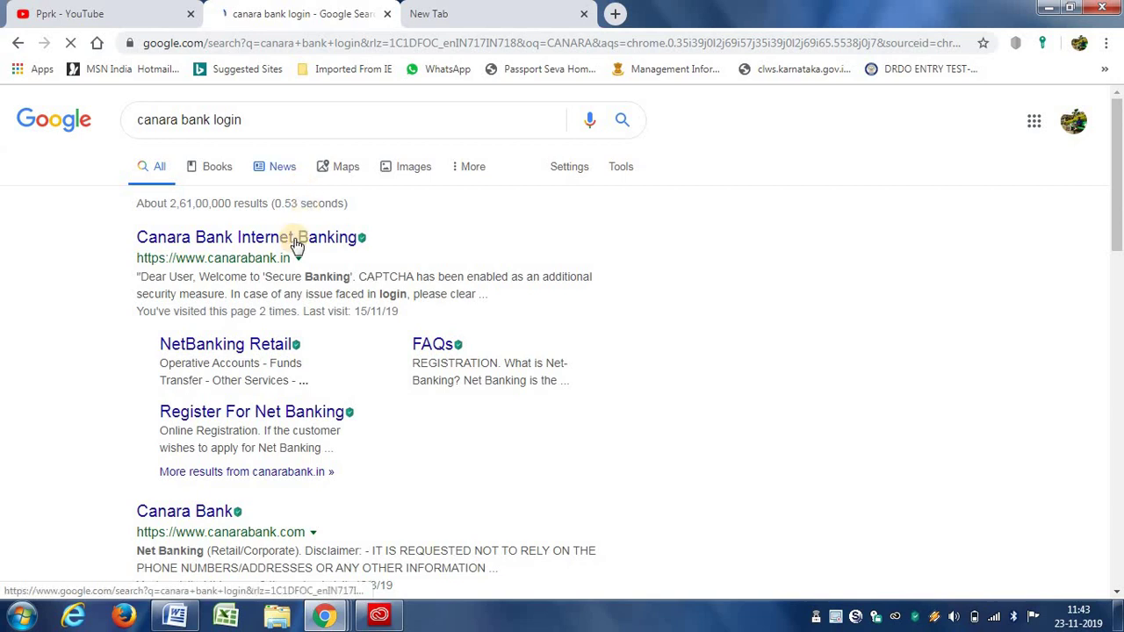
Open the NetBanking Retail page and go to the Retail Banking login
left_click(267, 351)
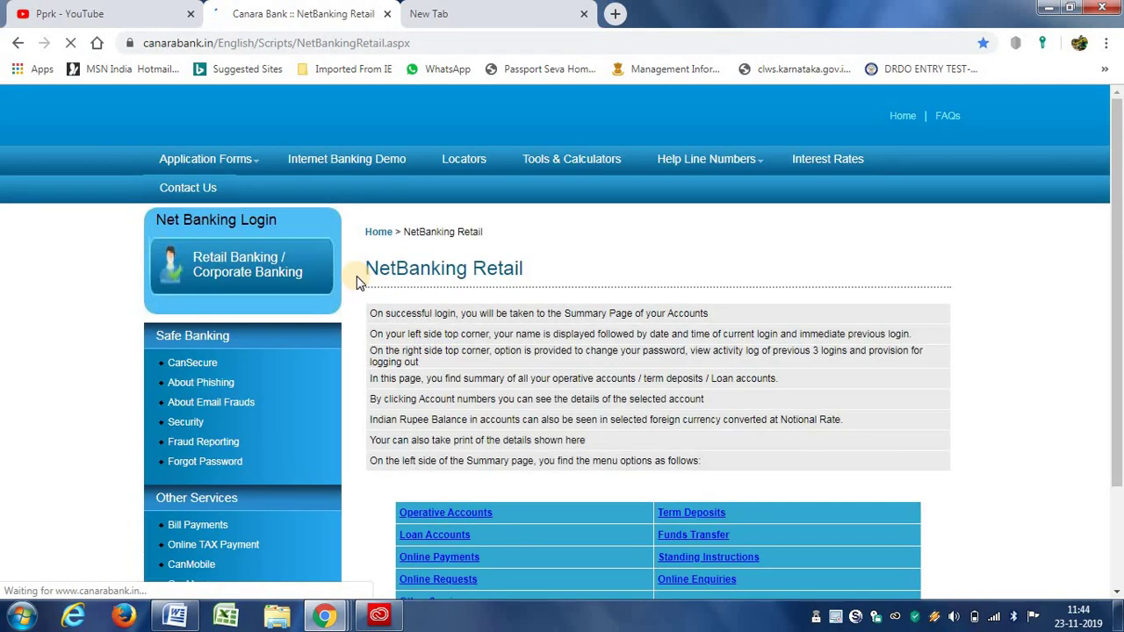
left_click(244, 280)
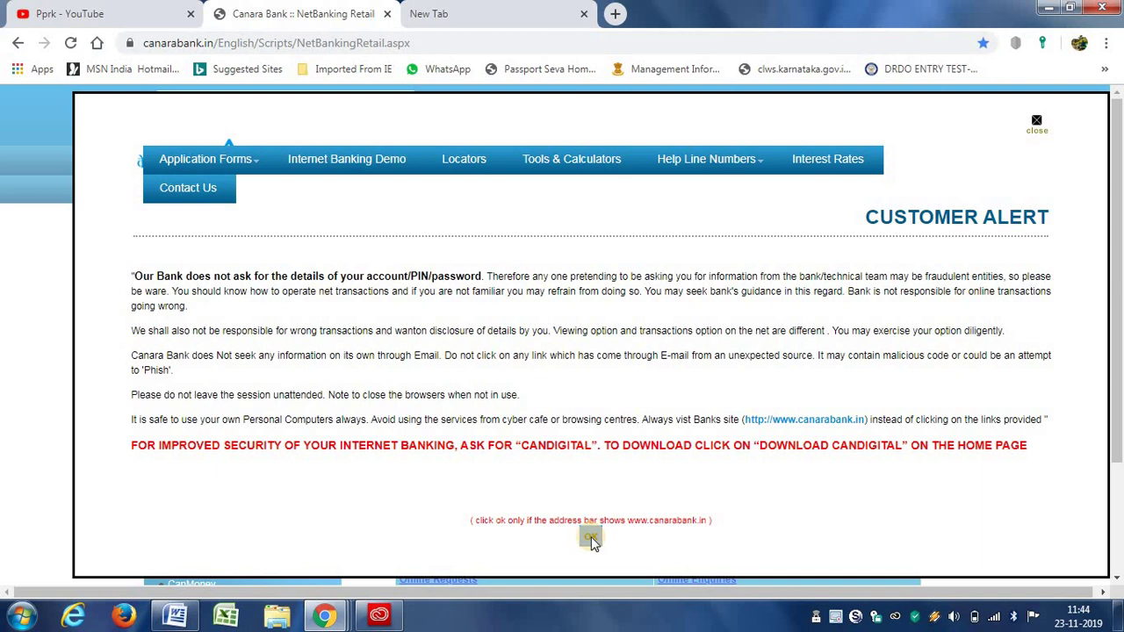
Dismiss the Customer Alert and start a New Registration from the login page
left_click(591, 536)
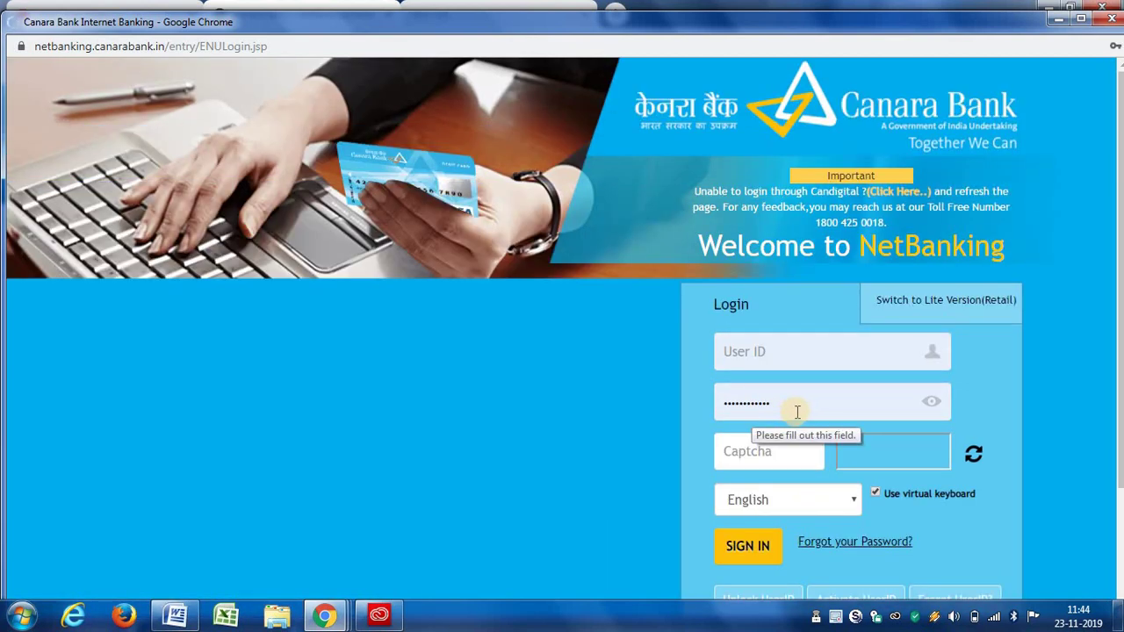
scroll(773, 410, "down", 3)
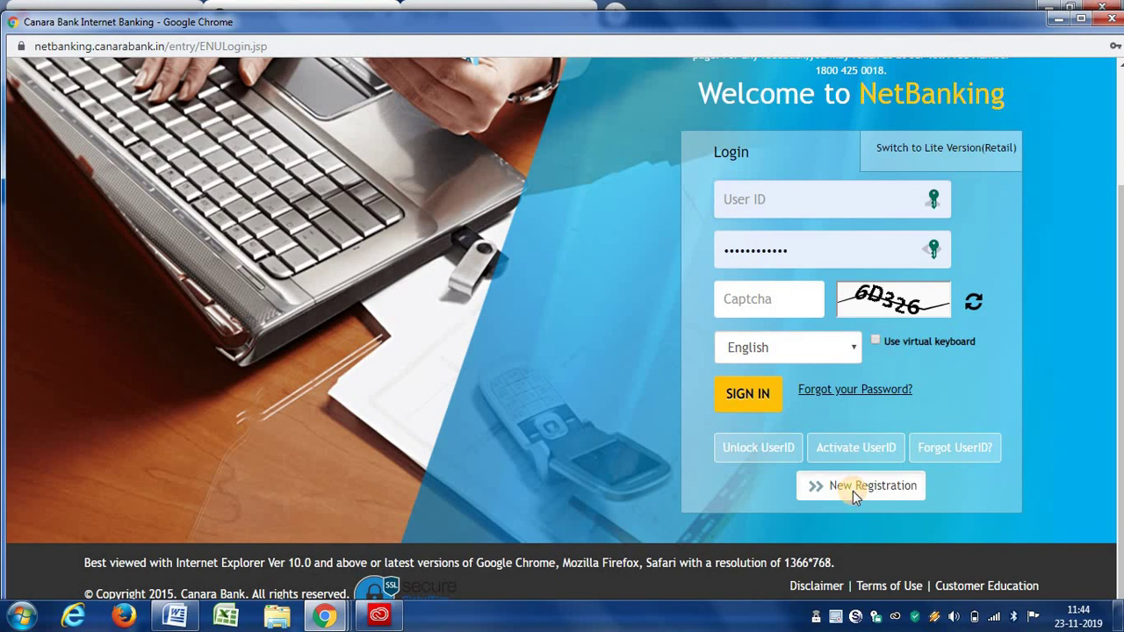
left_click(853, 491)
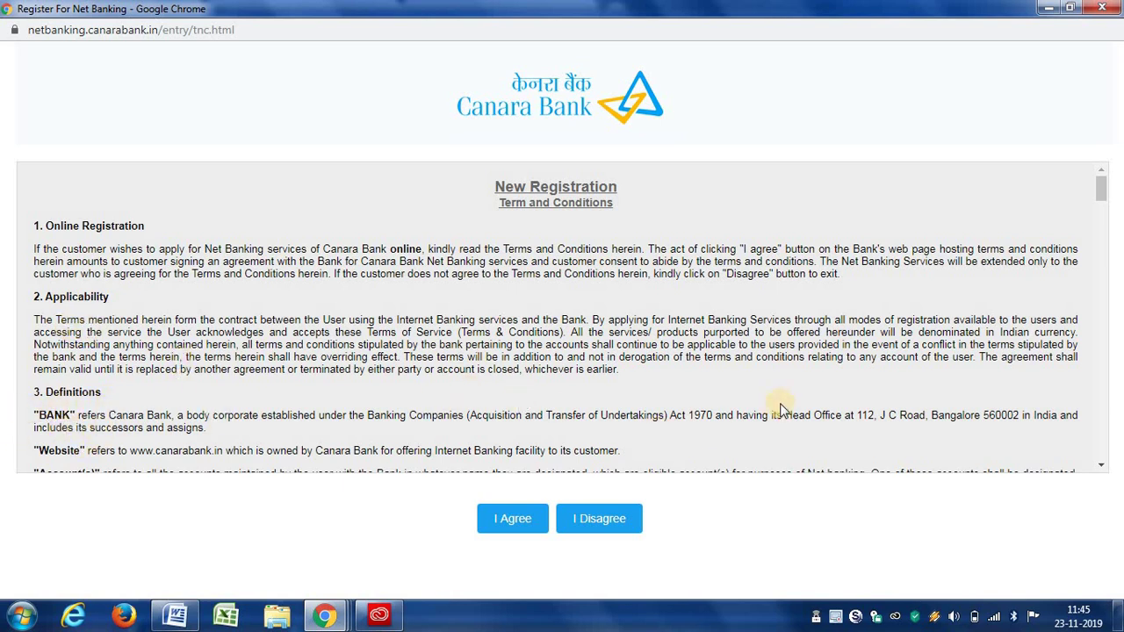
Scroll through the registration terms and conditions and accept them with I Agree
left_click_drag(1105, 187, 562, 480)
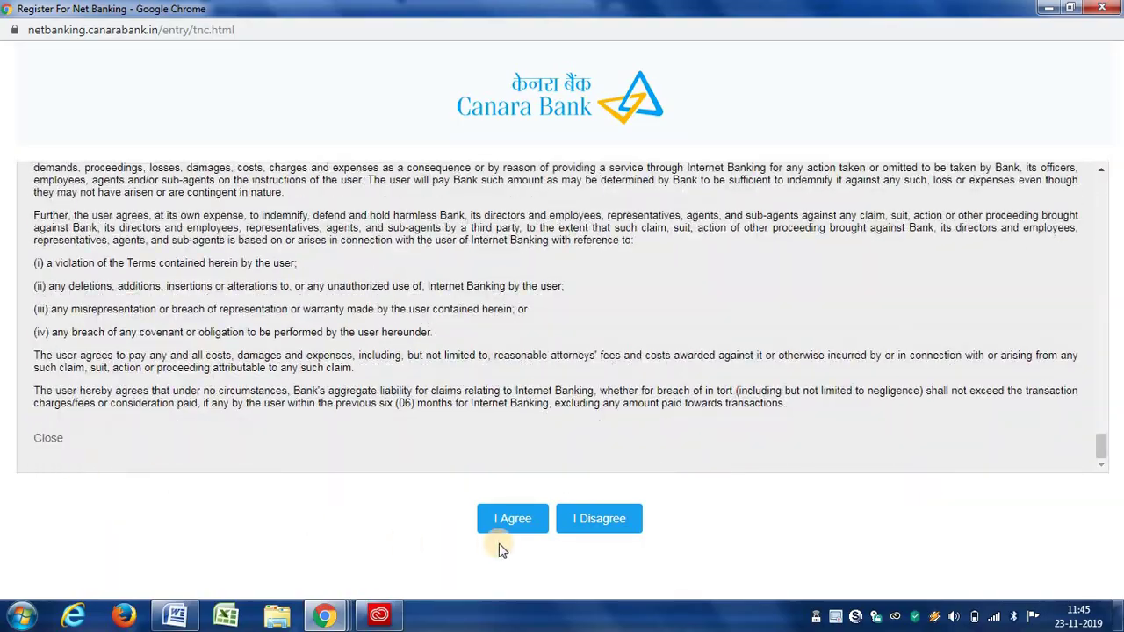
left_click(513, 519)
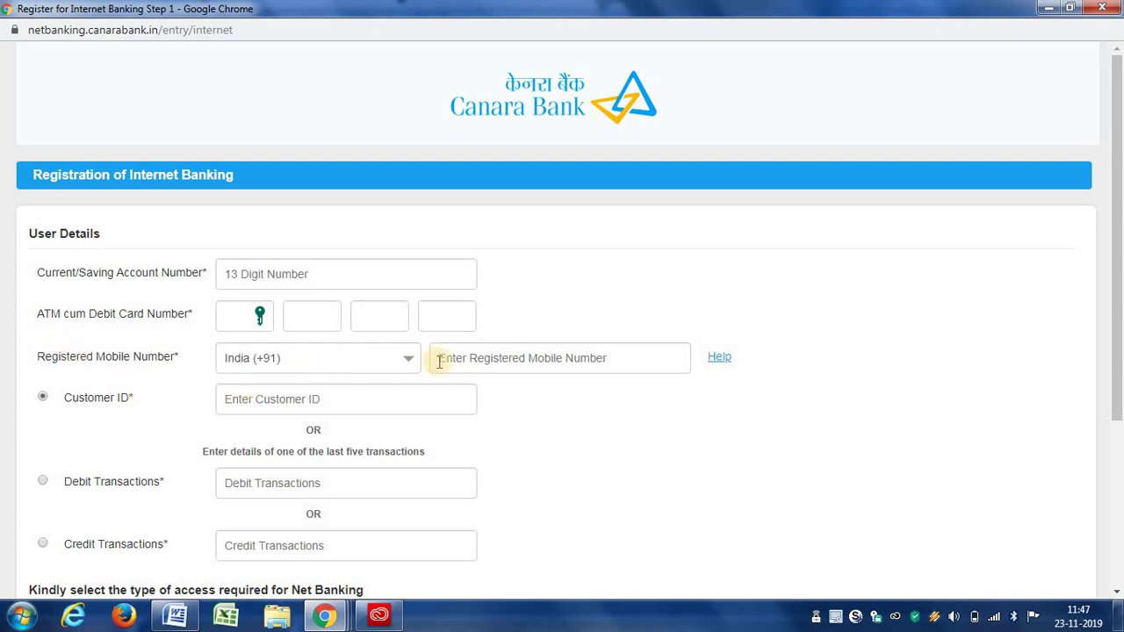
Fill in the registered mobile number and Customer ID fields, then agree and submit
left_click(500, 361)
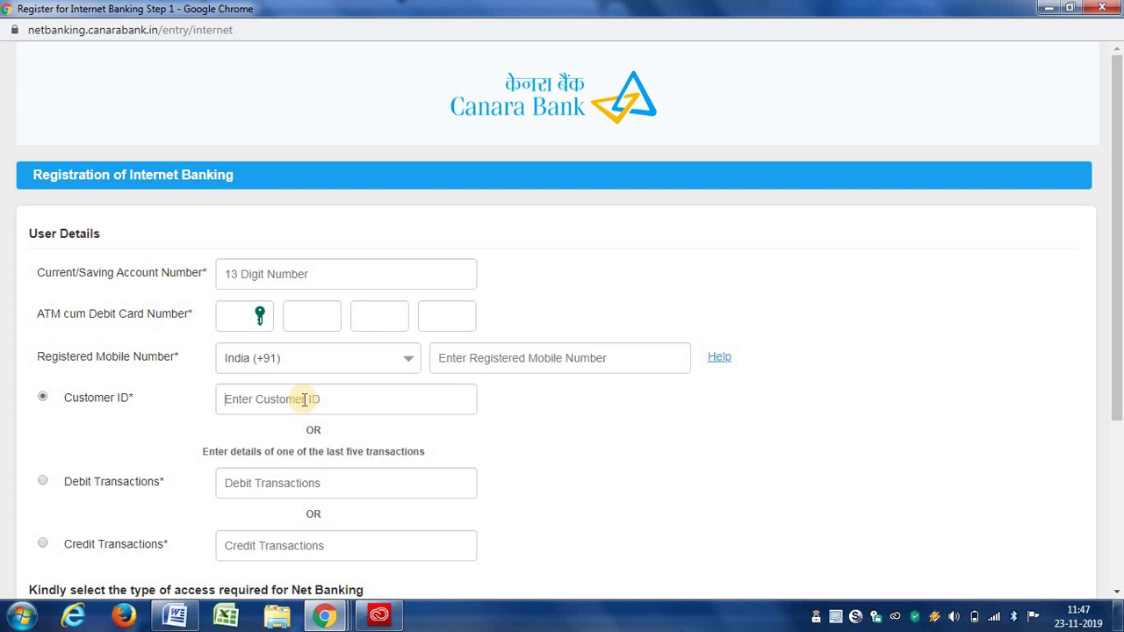
scroll(299, 412, "down", 3)
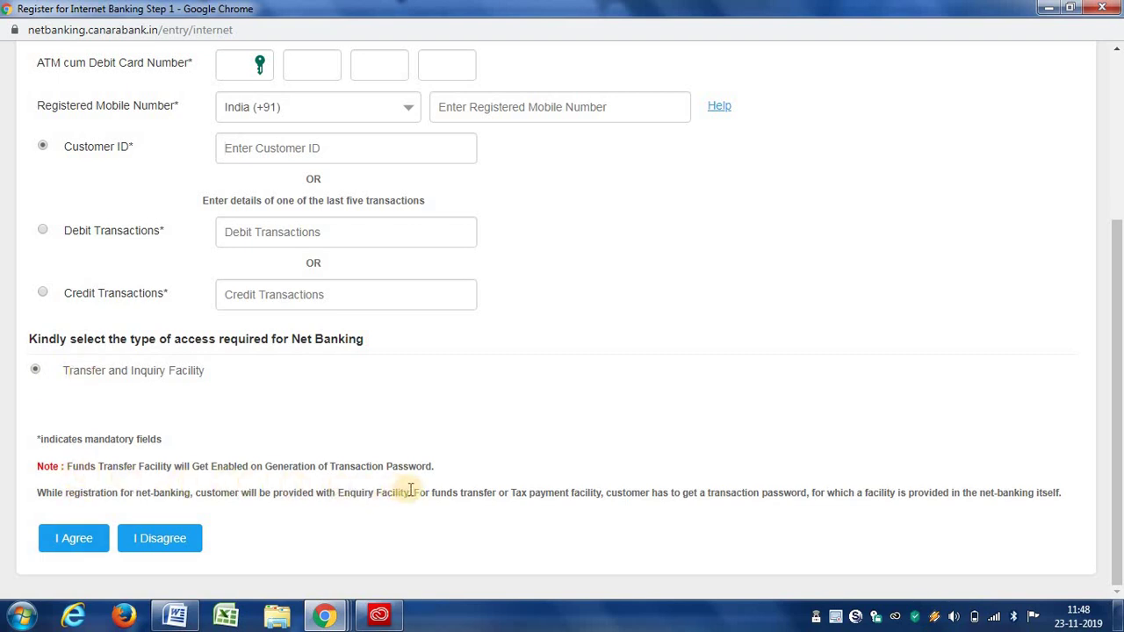
left_click(74, 534)
left_click(75, 544)
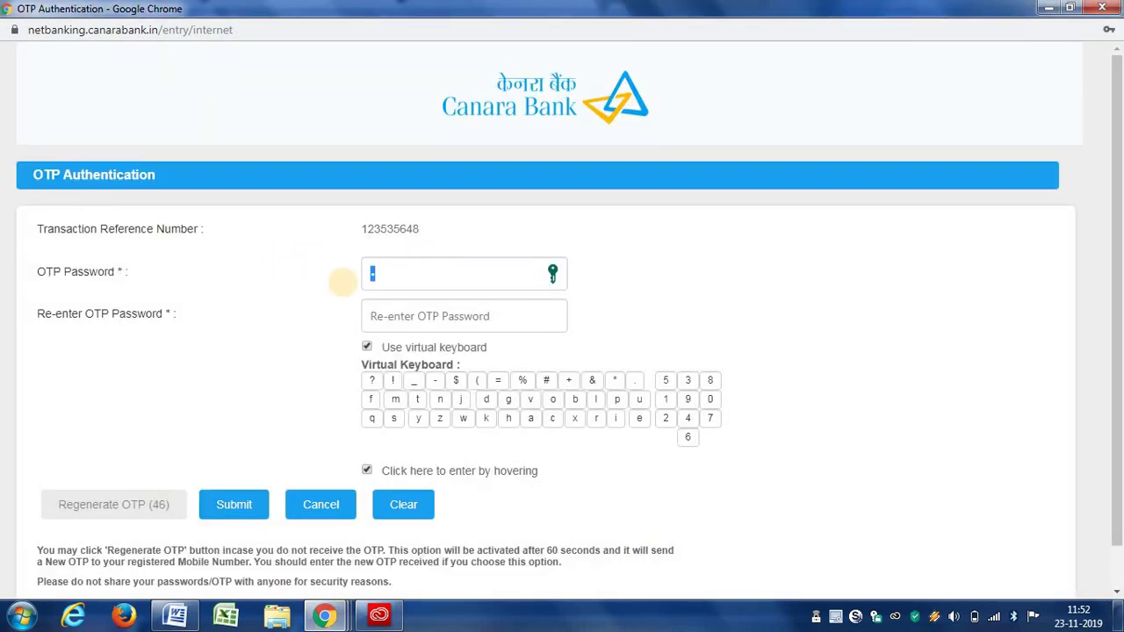
Enter the OTP in the OTP Password and Re-enter OTP Password fields
left_click(379, 275)
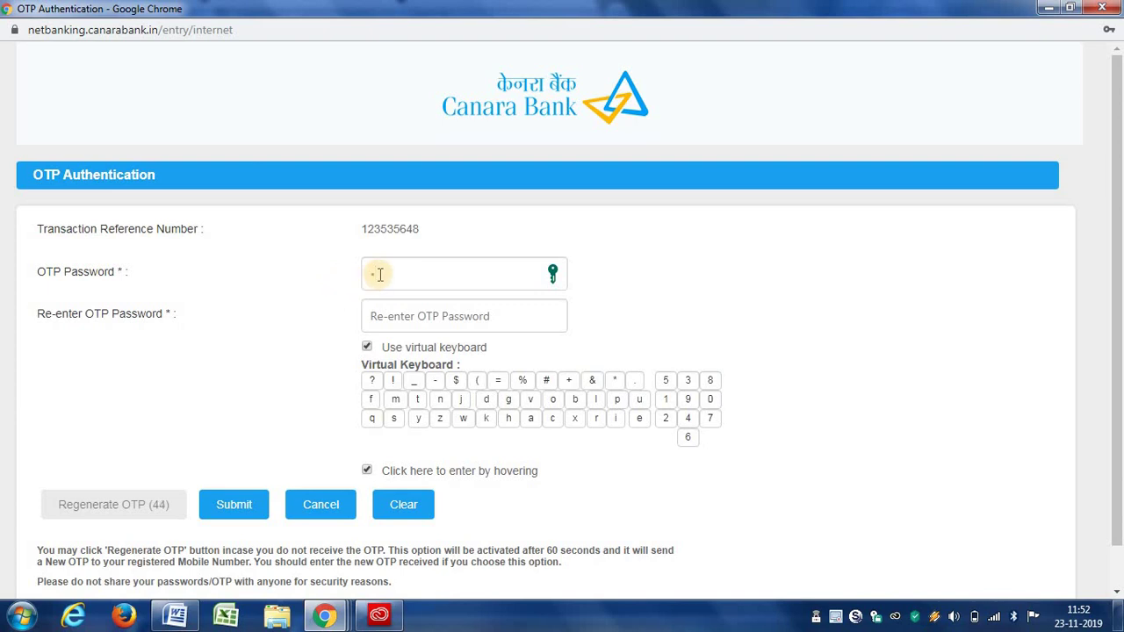
key("BackSpace")
left_click(308, 377)
left_click(378, 285)
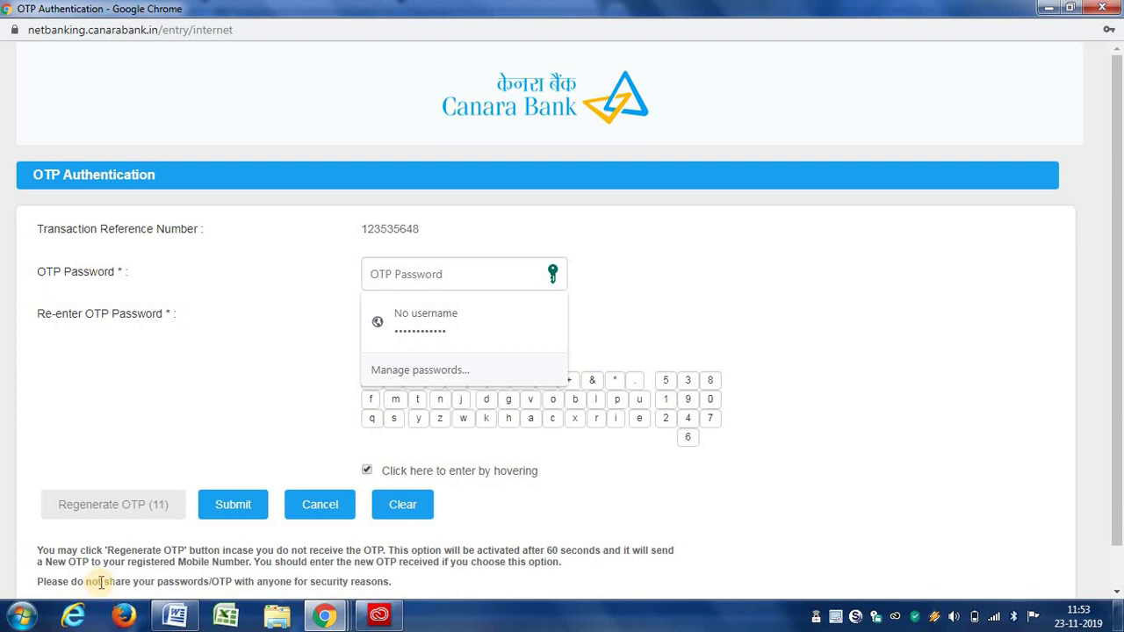
type("12")
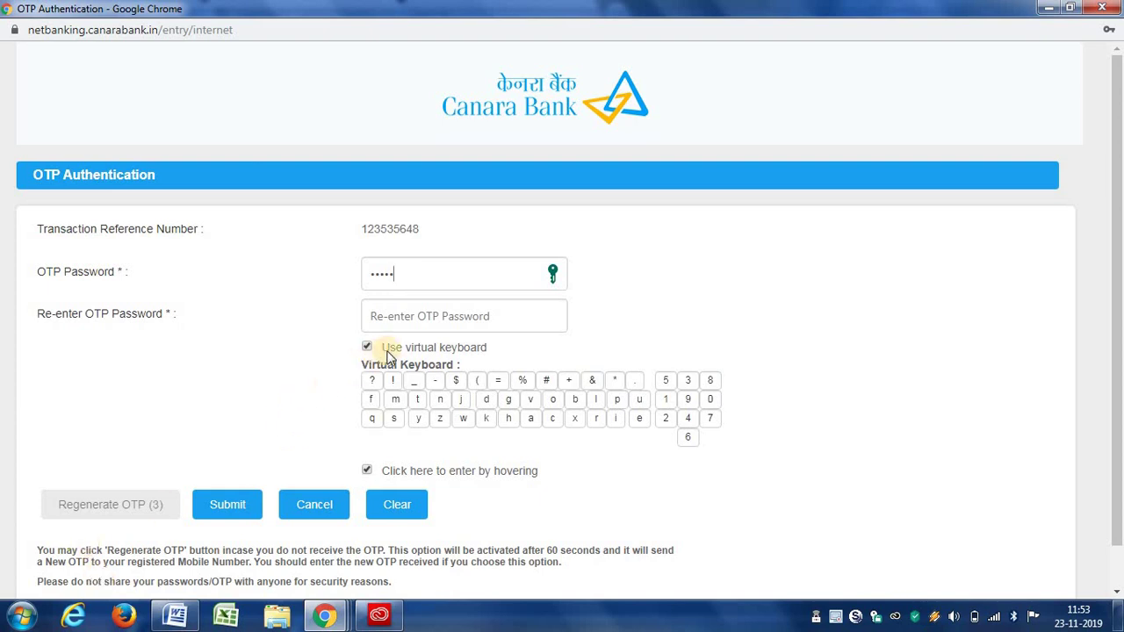
left_click(402, 314)
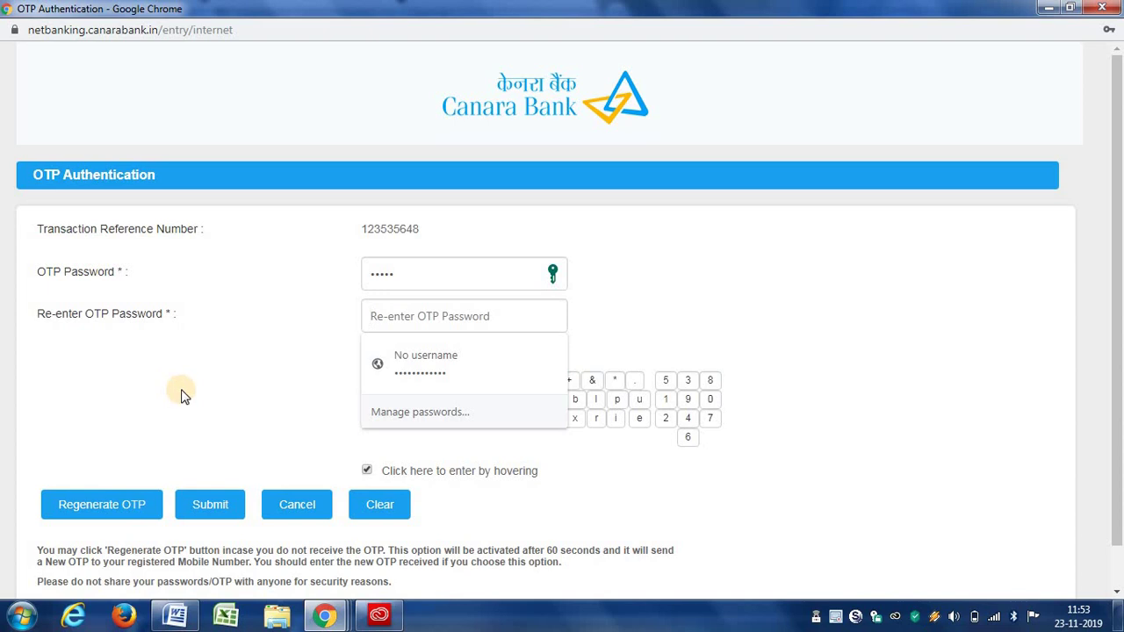
type("1")
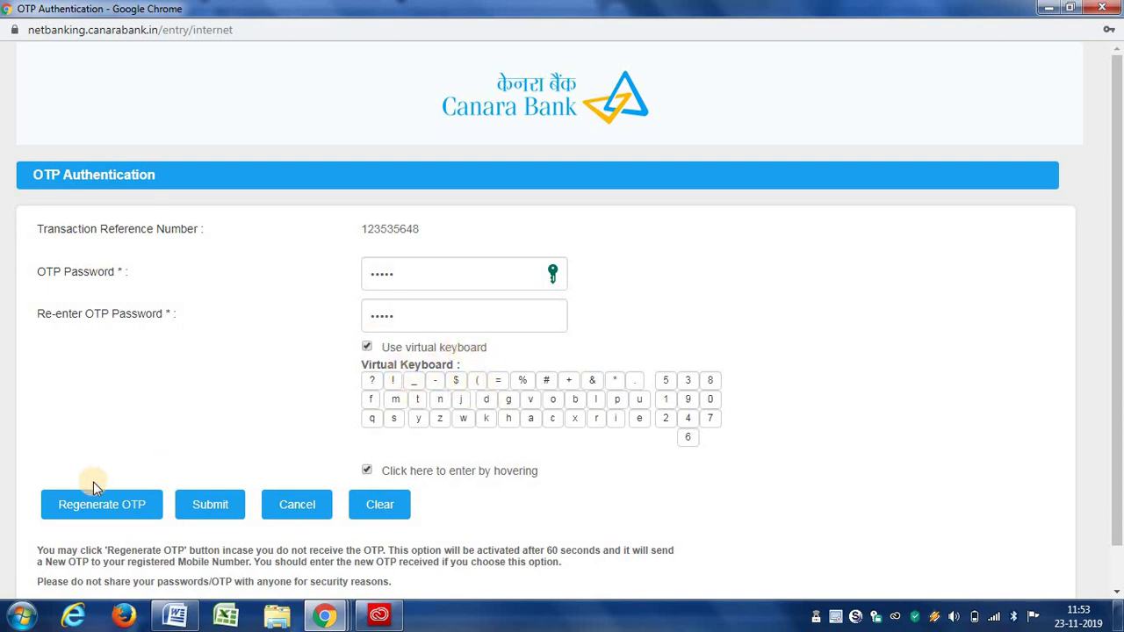
Request a new OTP and submit the entered OTP
left_click(85, 512)
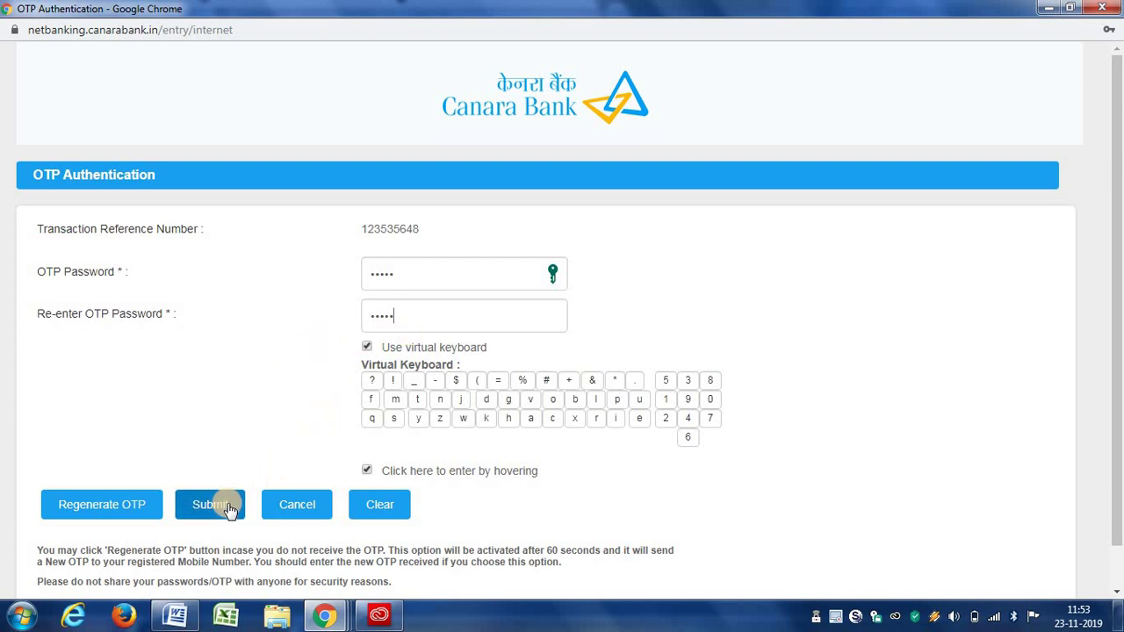
scroll(227, 509, "down", 1)
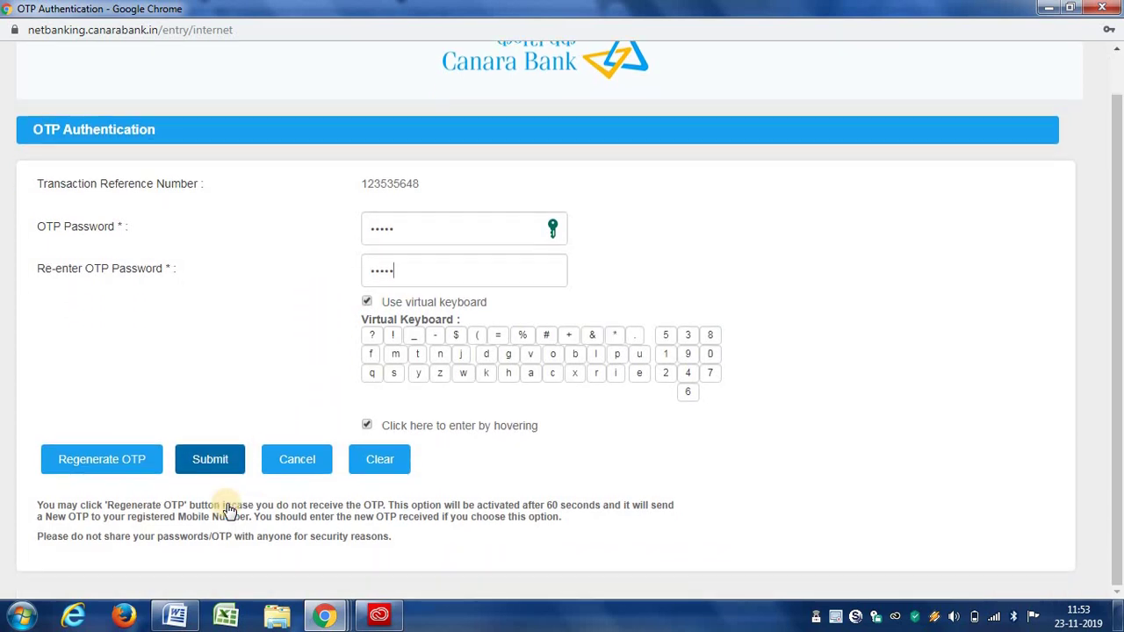
left_click(224, 462)
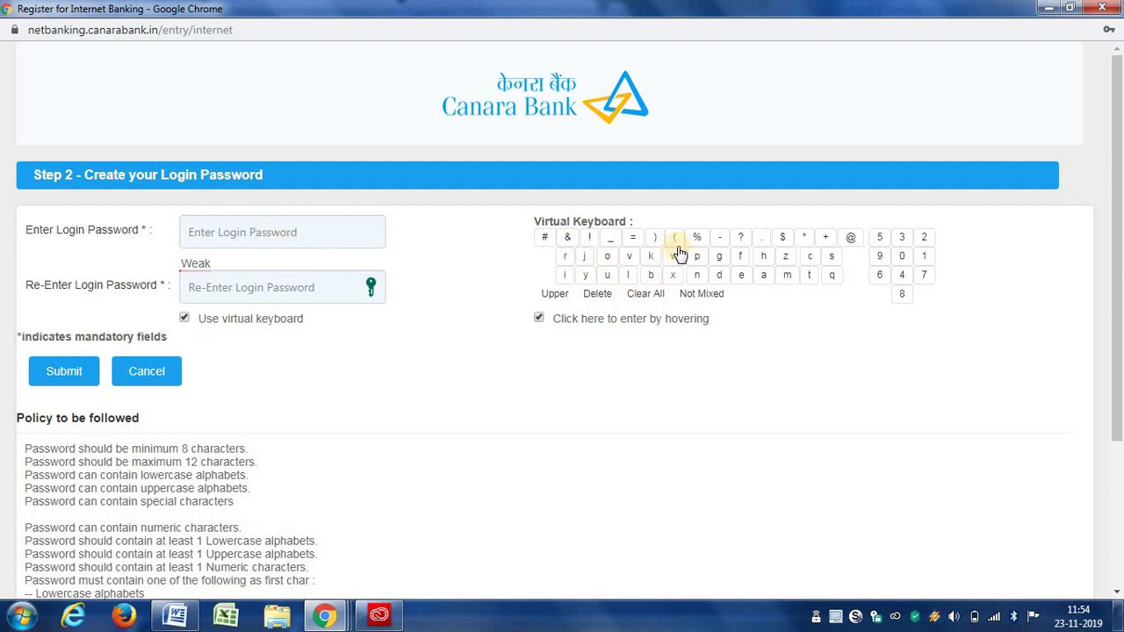
Turn off the virtual keyboard and fill the login password from Chrome's saved password
left_click(185, 319)
left_click(641, 152)
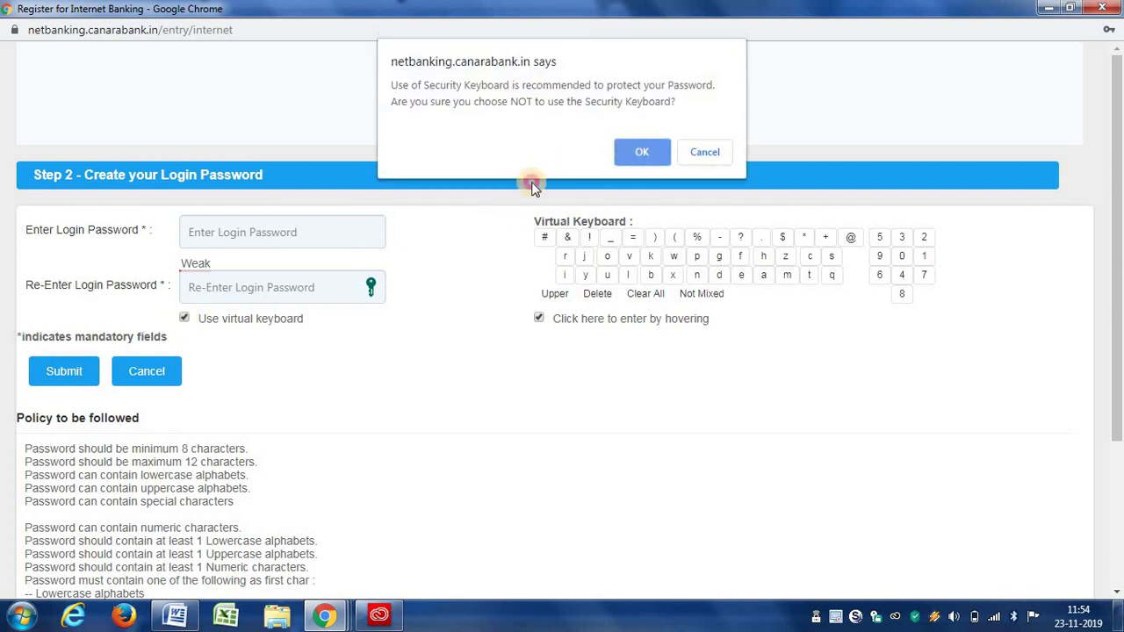
left_click(221, 230)
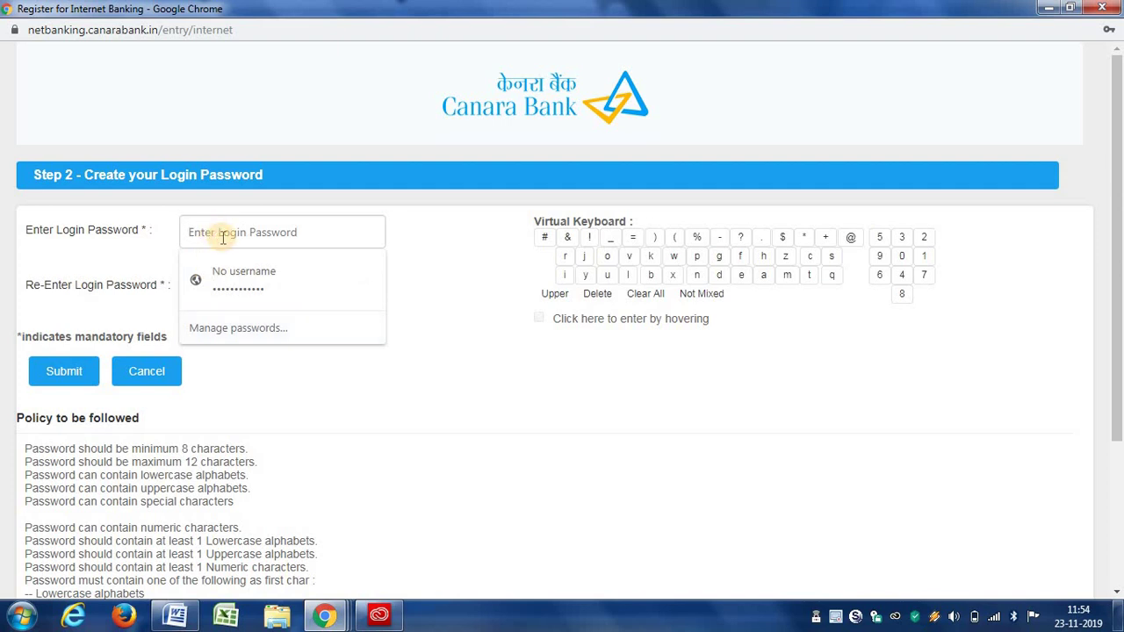
left_click(222, 274)
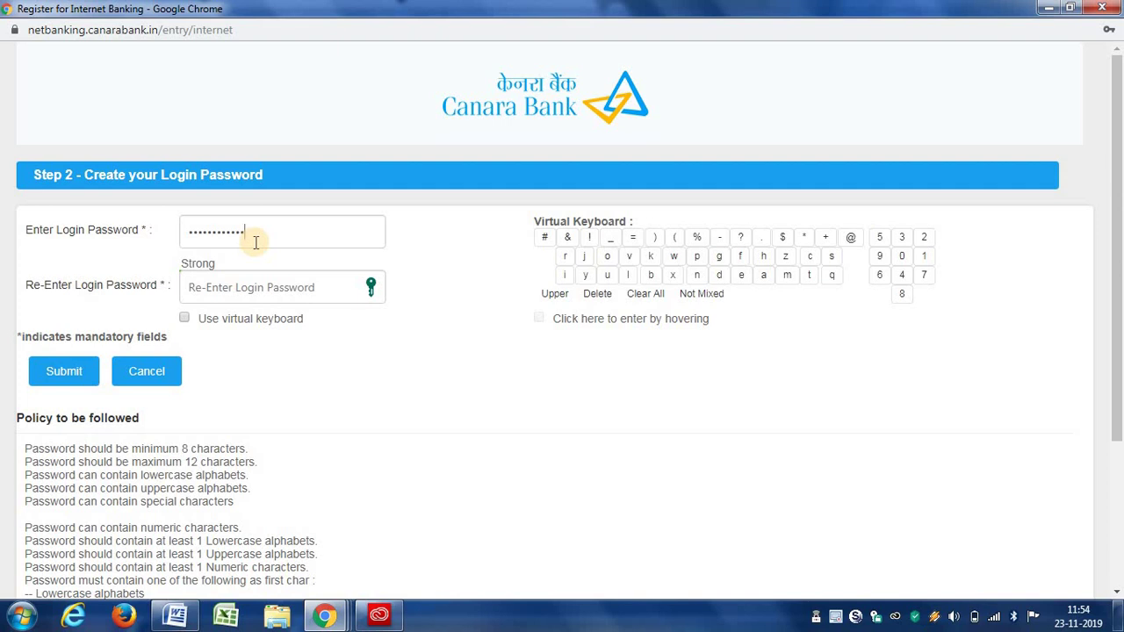
Paste the matching password into Re-Enter Login Password and submit it
left_click(230, 294)
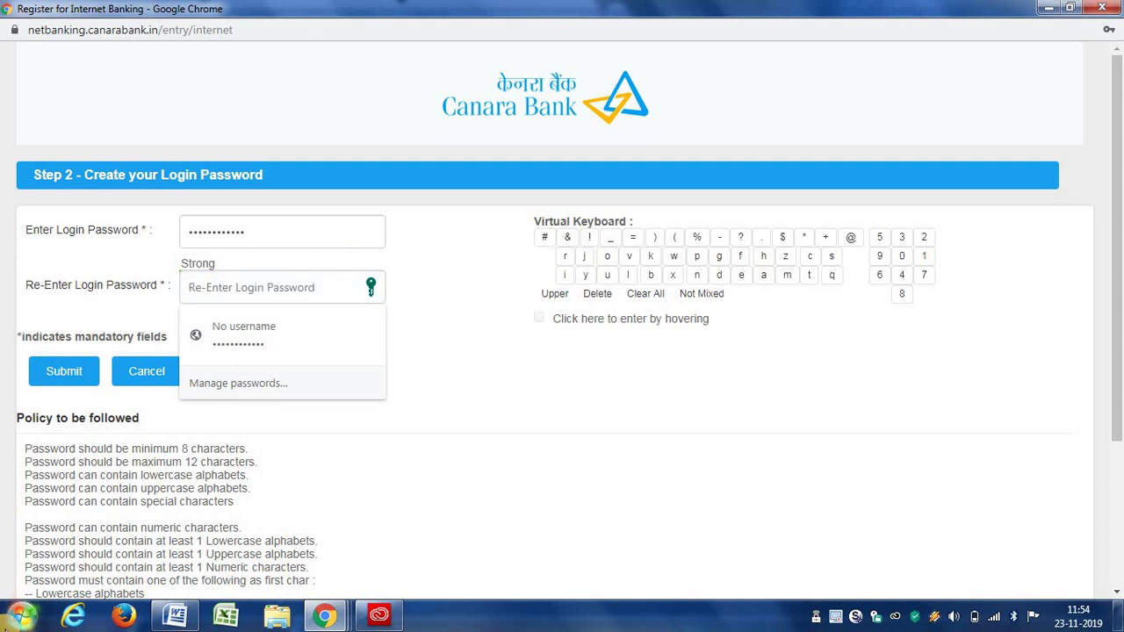
key("ctrl+v")
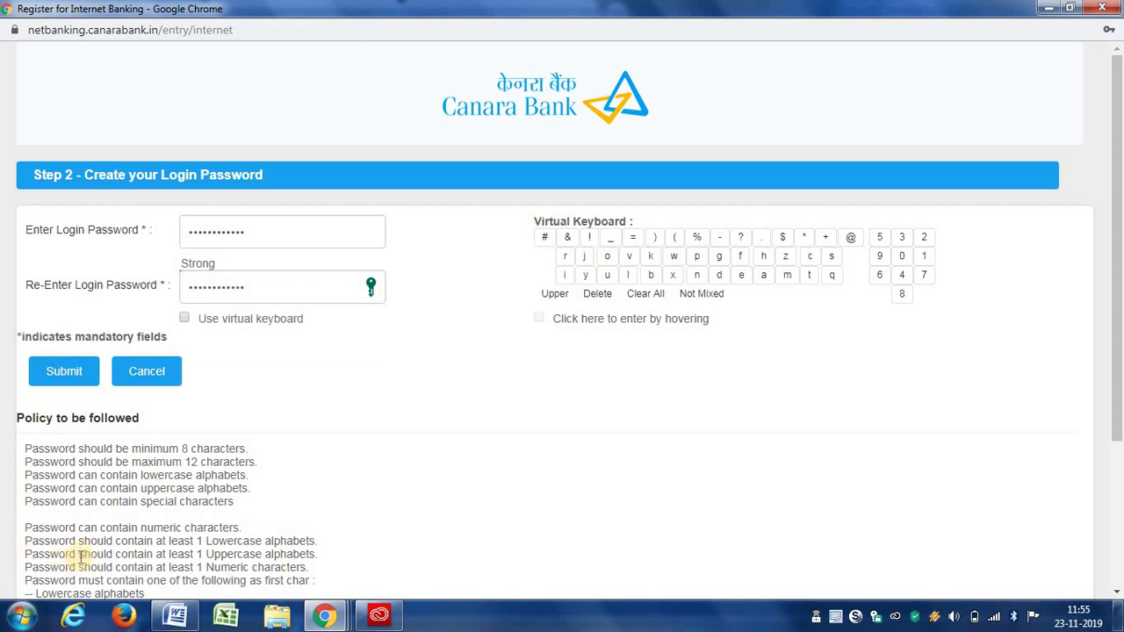
left_click(61, 370)
left_click(222, 286)
left_click(52, 375)
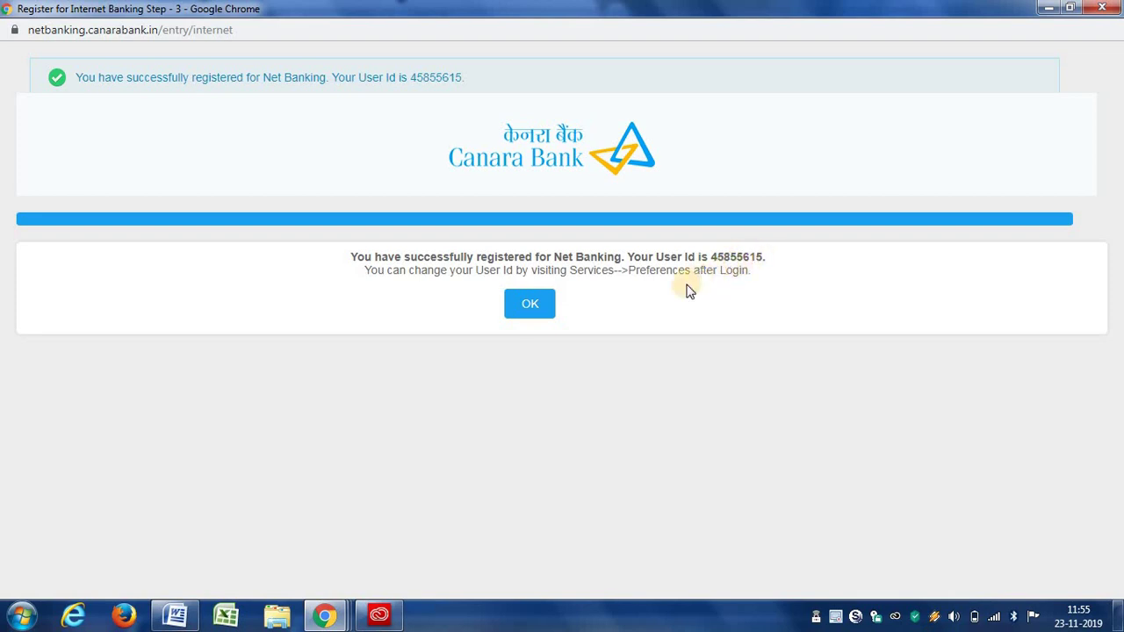
Acknowledge the registration success and enter the new user ID on the login page
left_click(533, 309)
left_click(530, 304)
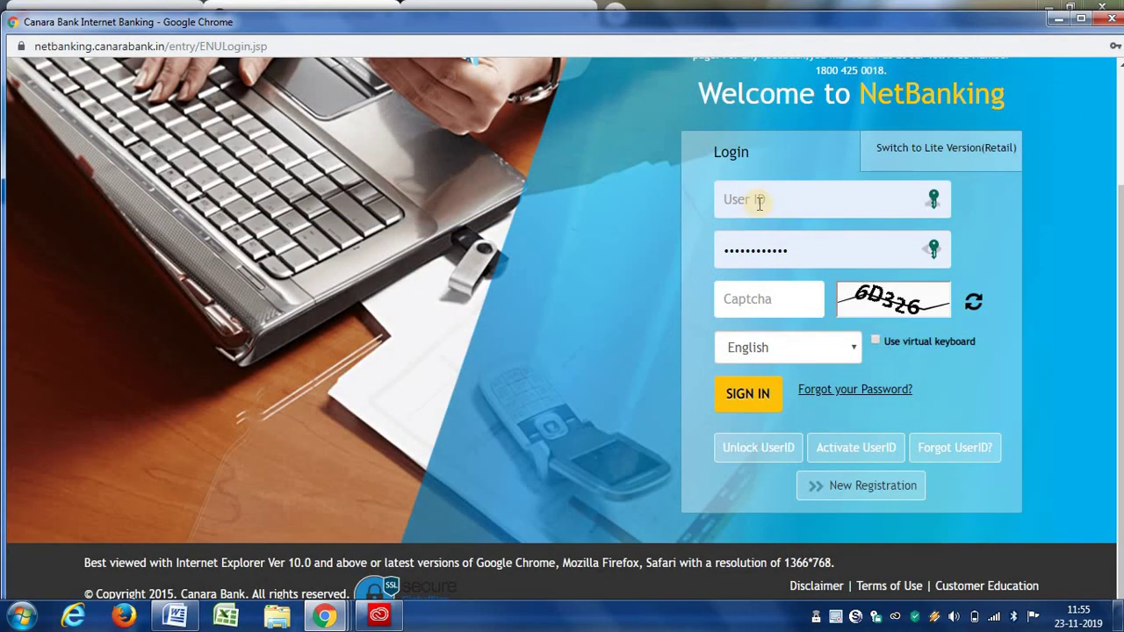
left_click(758, 199)
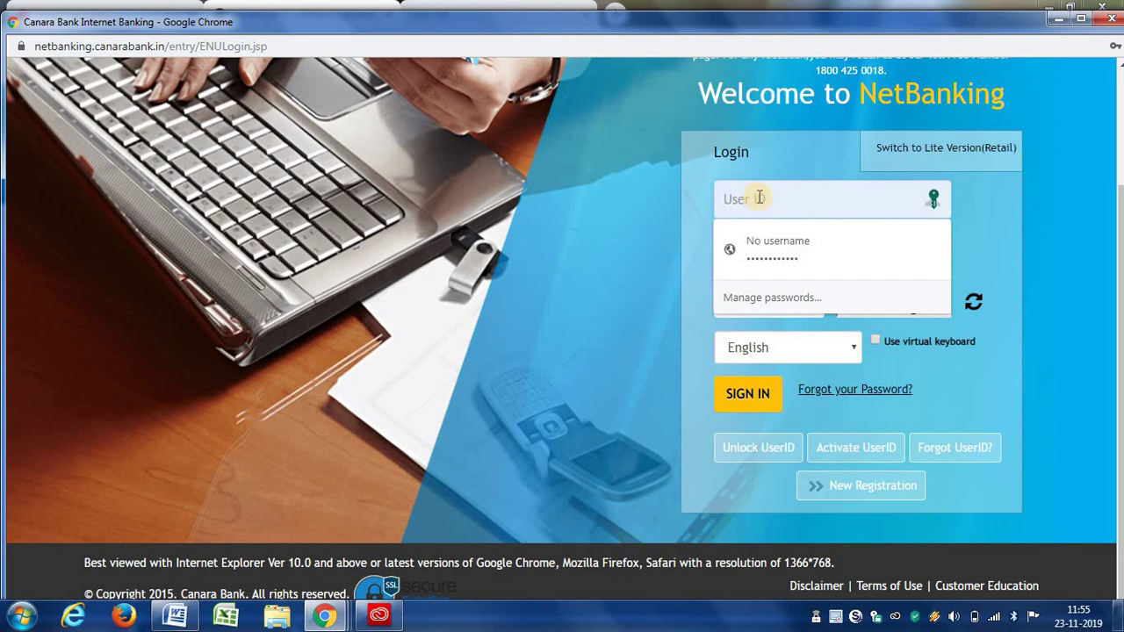
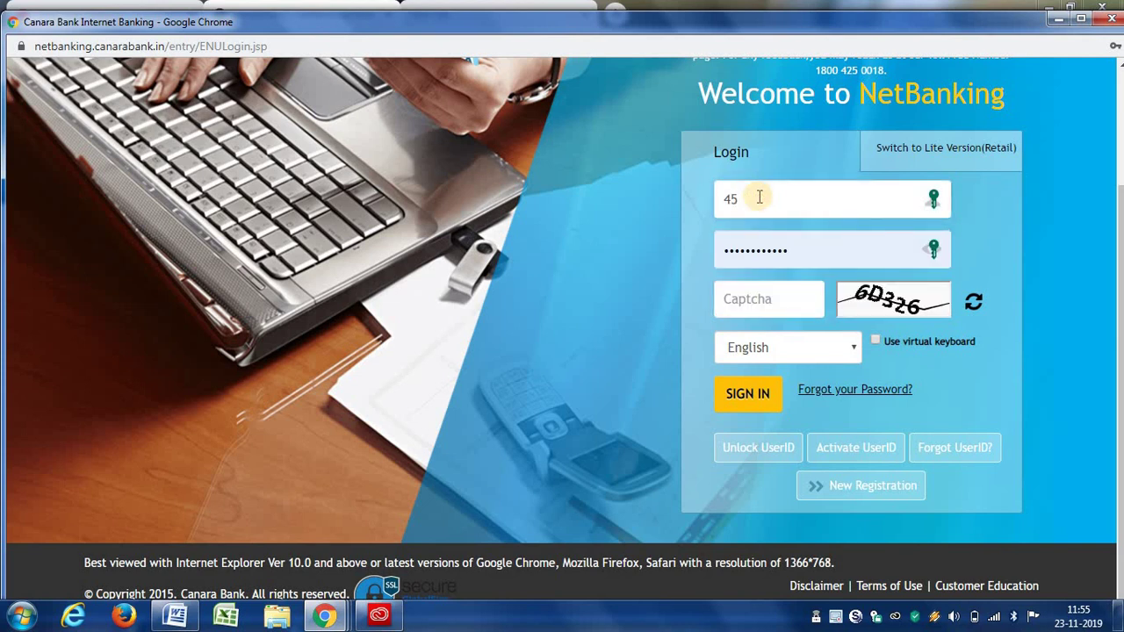
Refresh the captcha, type the shown captcha code, and sign in
left_click(781, 299)
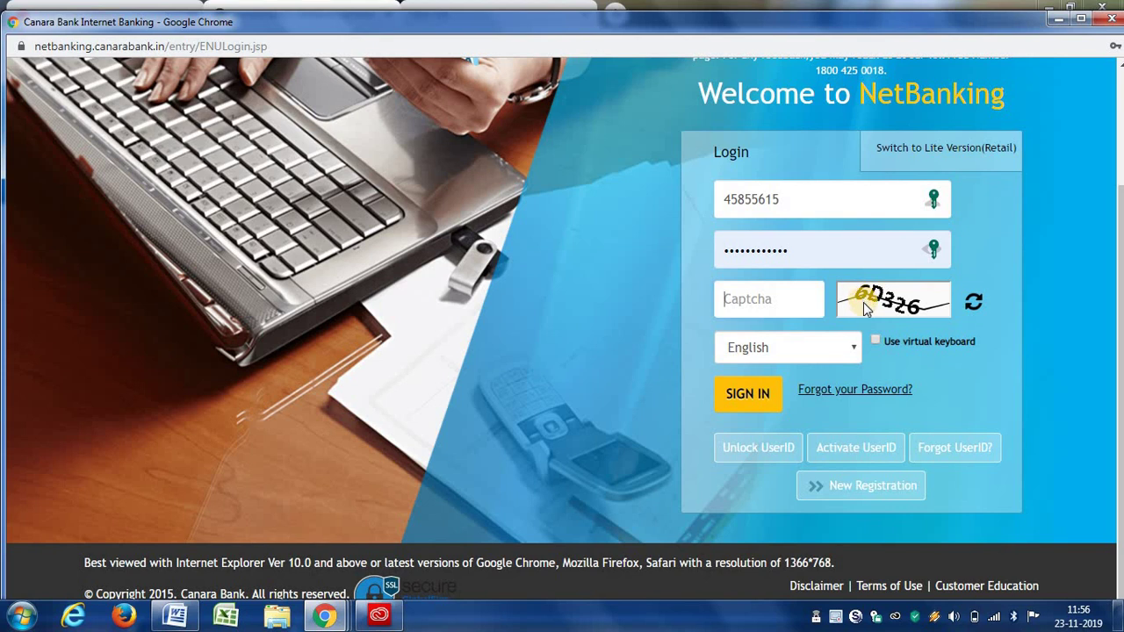
left_click(969, 305)
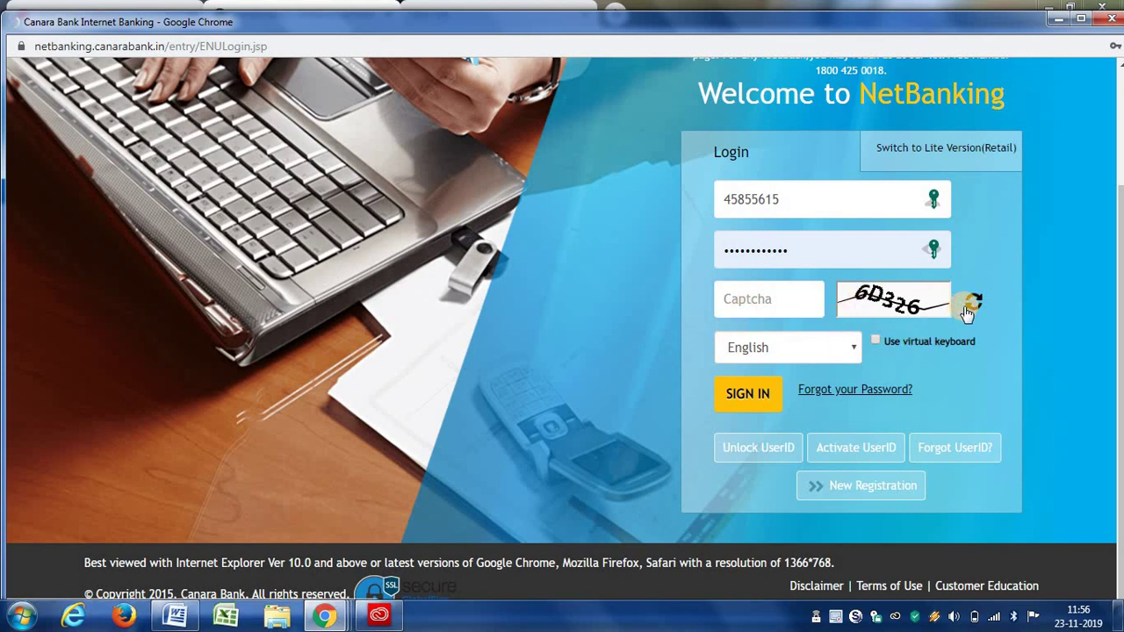
type("BN274")
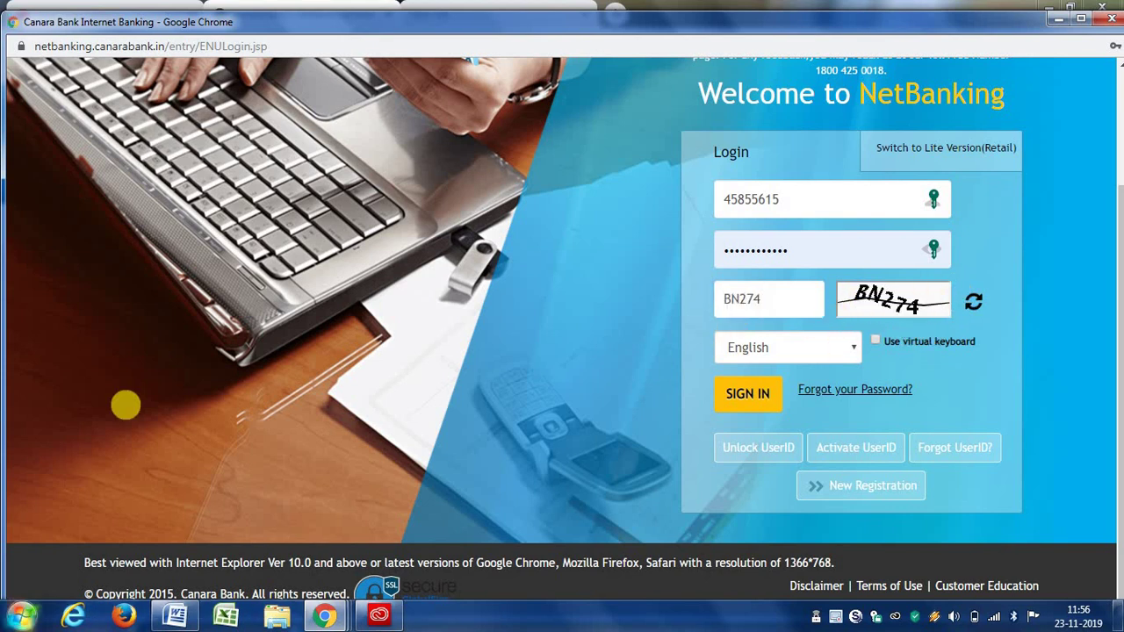
left_click(745, 395)
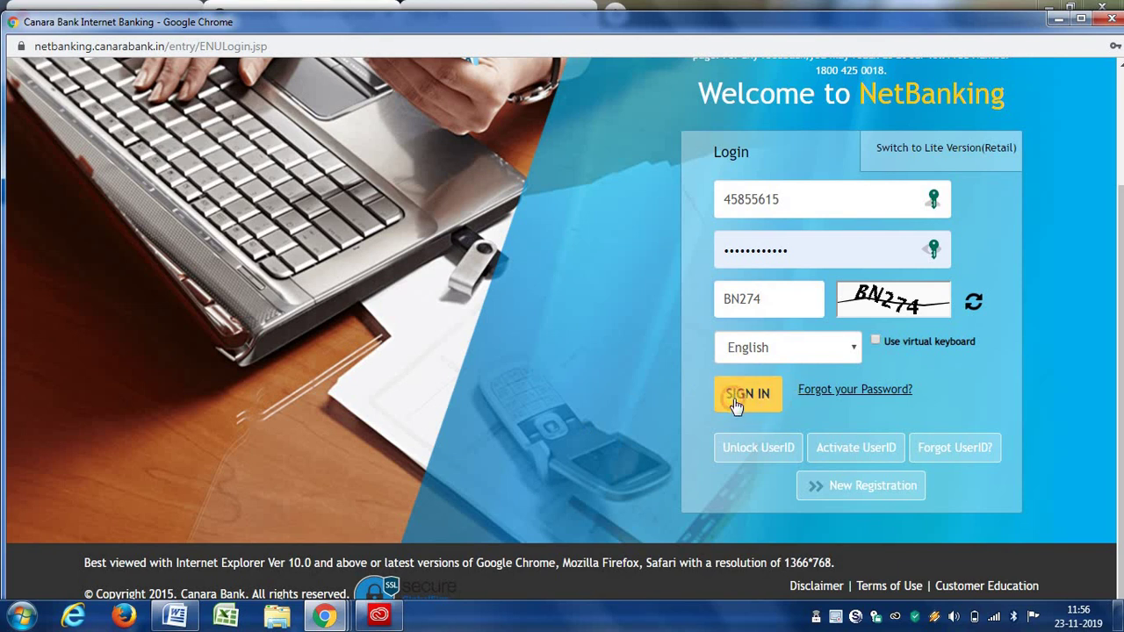